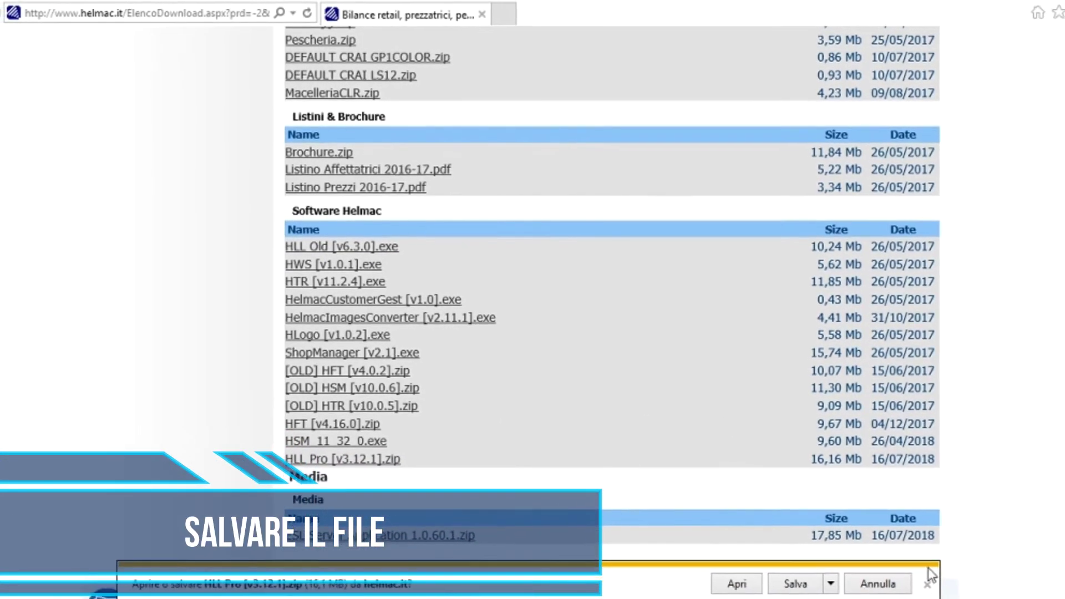
Save the offered HLL Pro [v3.12.1].zip download to the Desktop under its suggested name.
left_click(830, 584)
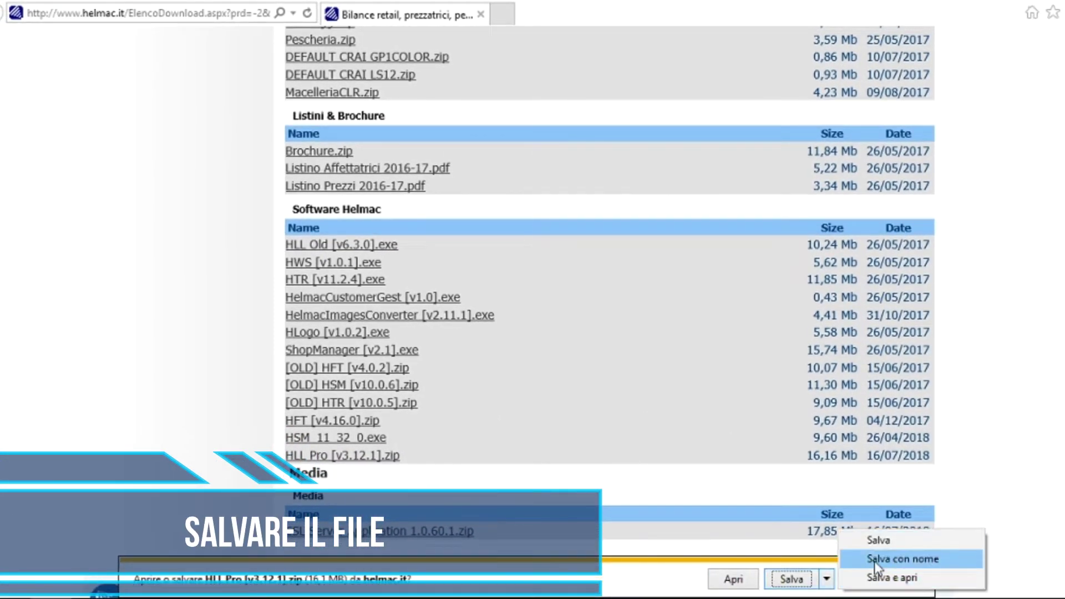
left_click(874, 559)
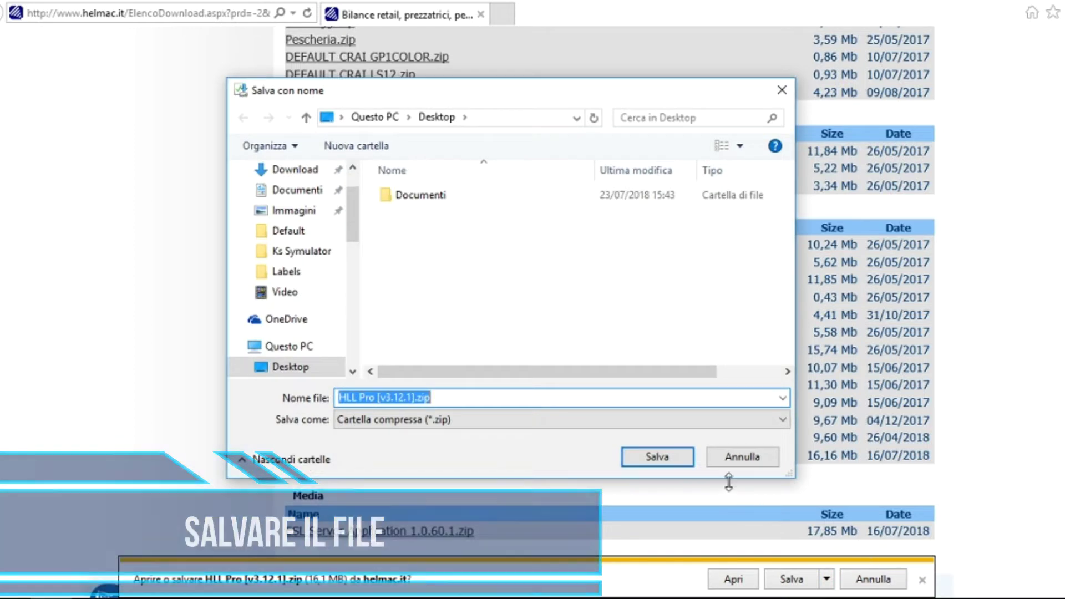
left_click(658, 457)
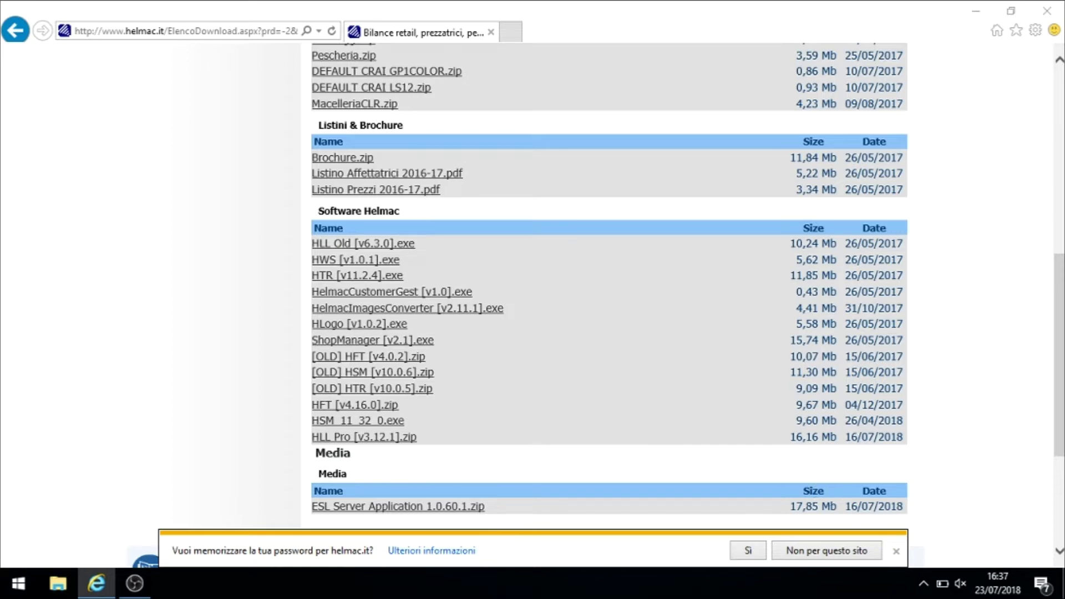
Return to the desktop and extract HLL Pro [v3.12.1].zip into a folder of the same name.
left_click(97, 583)
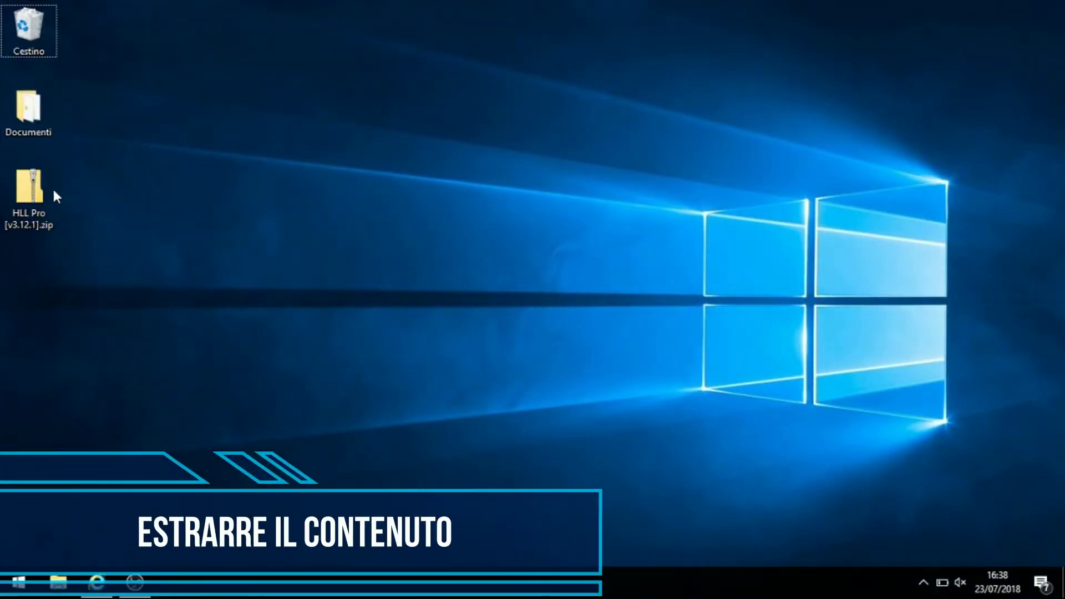
right_click(42, 189)
left_click(108, 222)
left_click(678, 441)
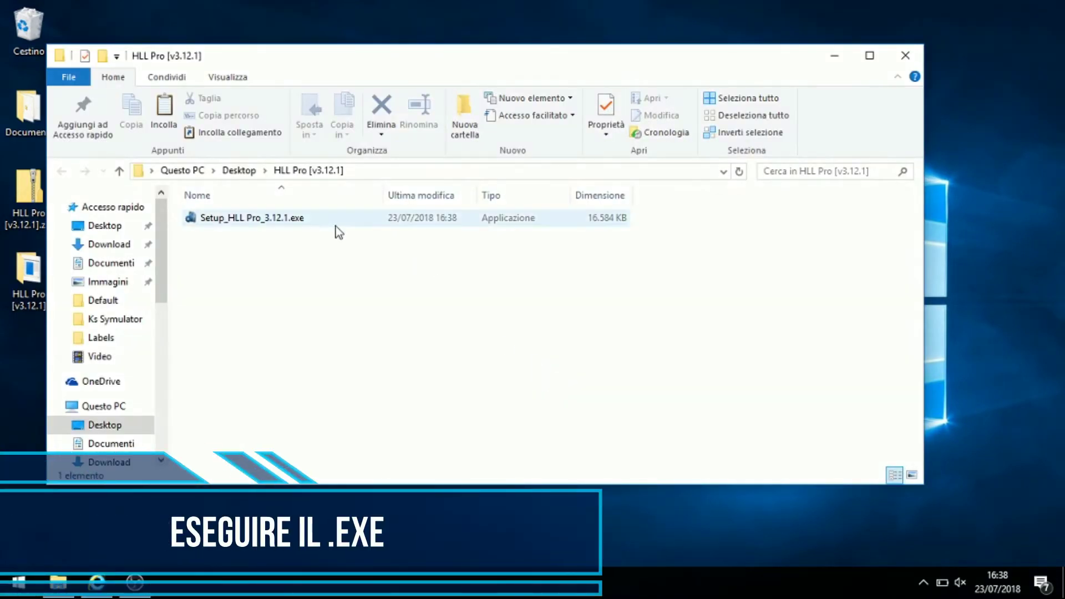
Run Setup_HLL Pro_3.12.1.exe from the extracted folder and accept Italiano as the installation language.
left_click(330, 225)
double_click(331, 224)
left_click(604, 312)
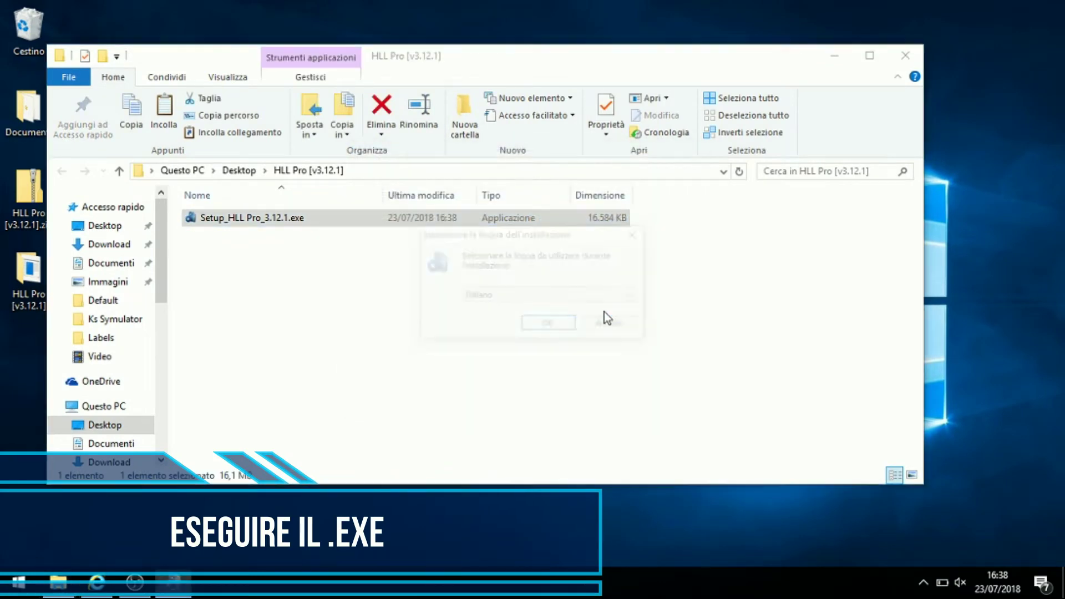
left_click(550, 326)
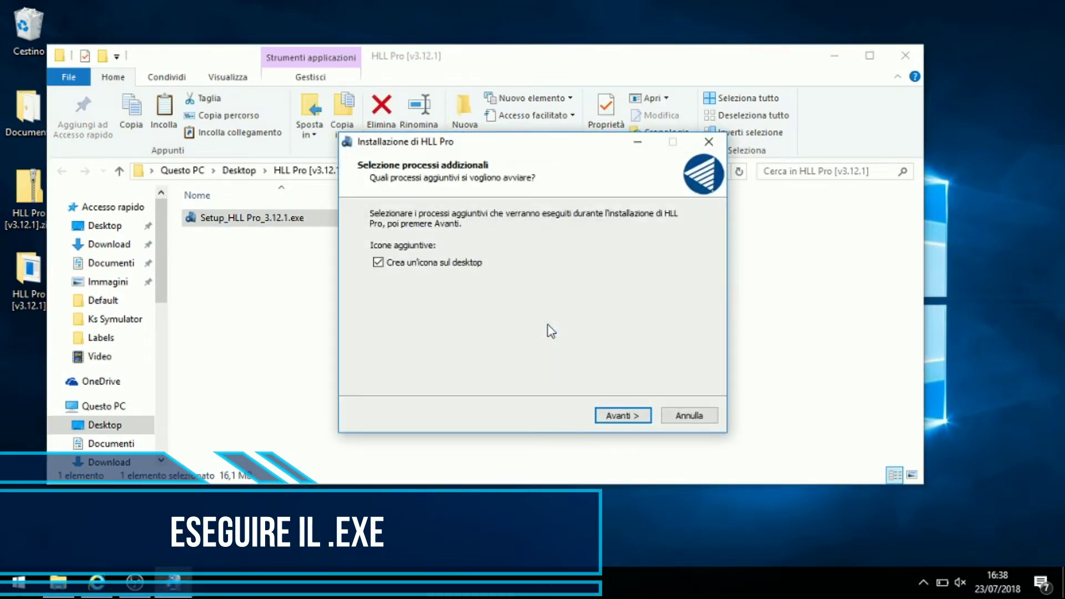
Install HLL Pro with a desktop icon and finish the setup with the option to launch the program.
left_click(619, 418)
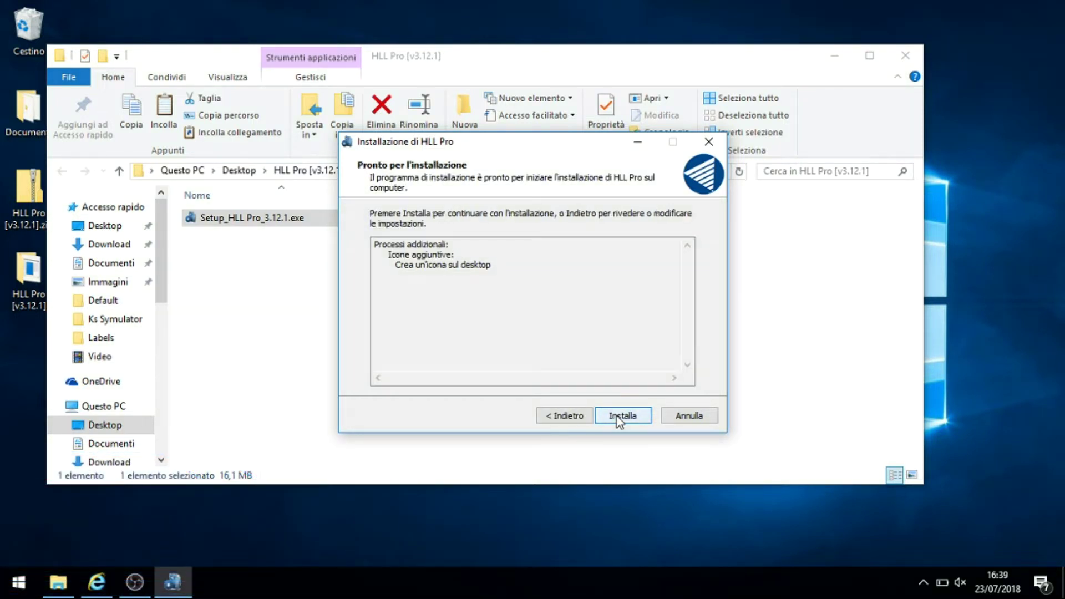
left_click(617, 416)
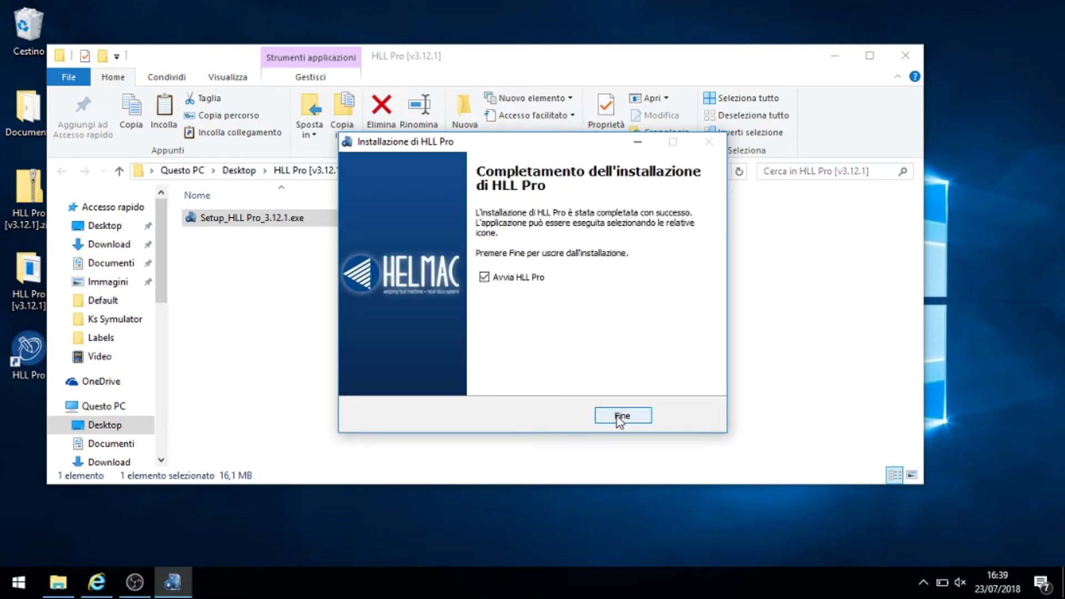
left_click(618, 416)
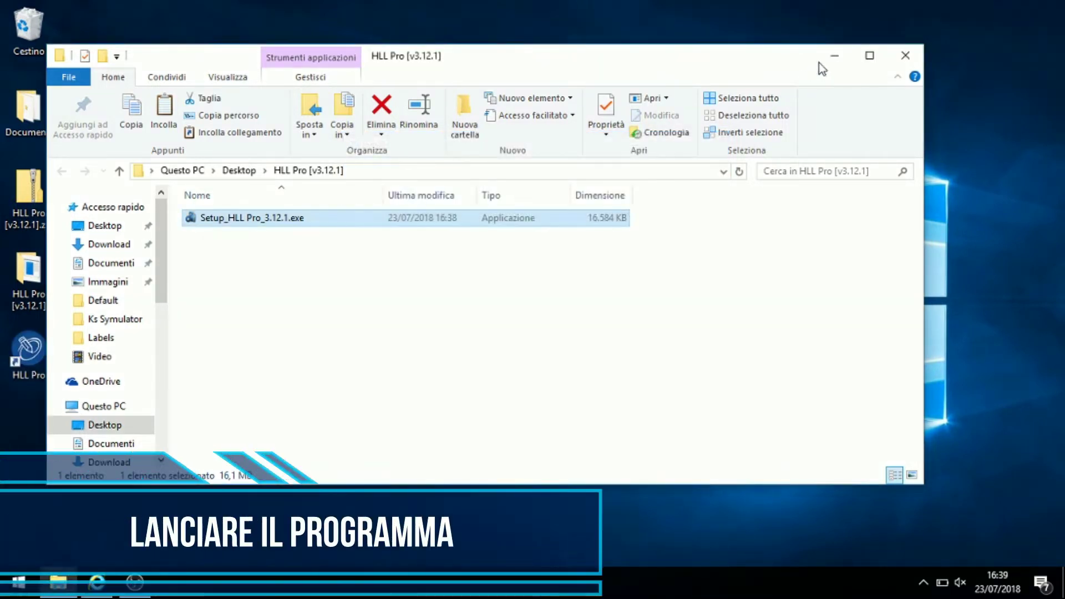
left_click(834, 56)
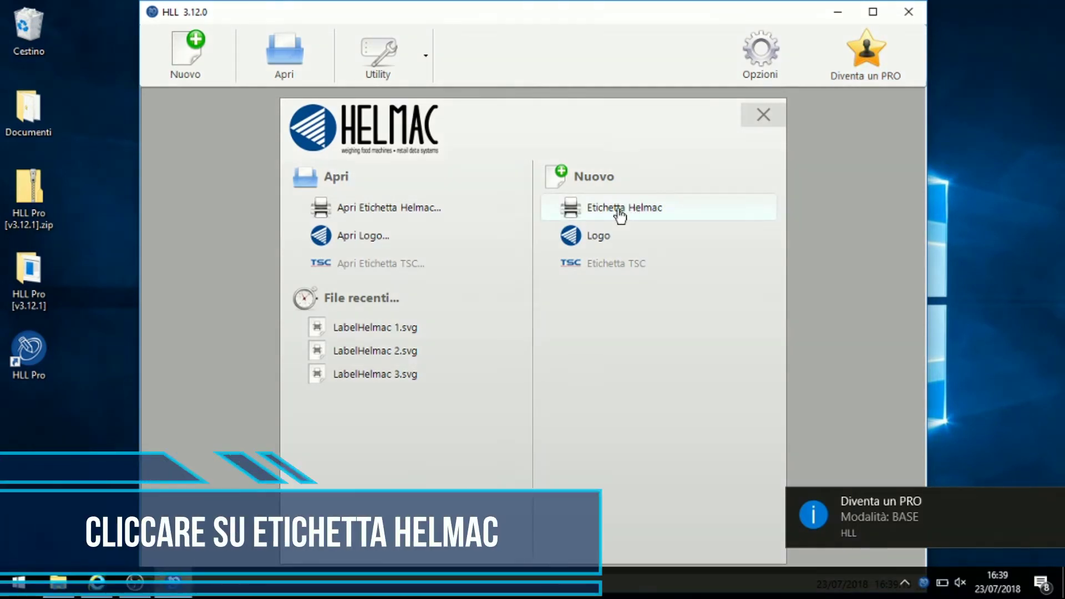
Start a new Helmac label for Modelli Etichettatrici GP and set its type to Self Service 2, previewing the types along the way.
left_click(618, 211)
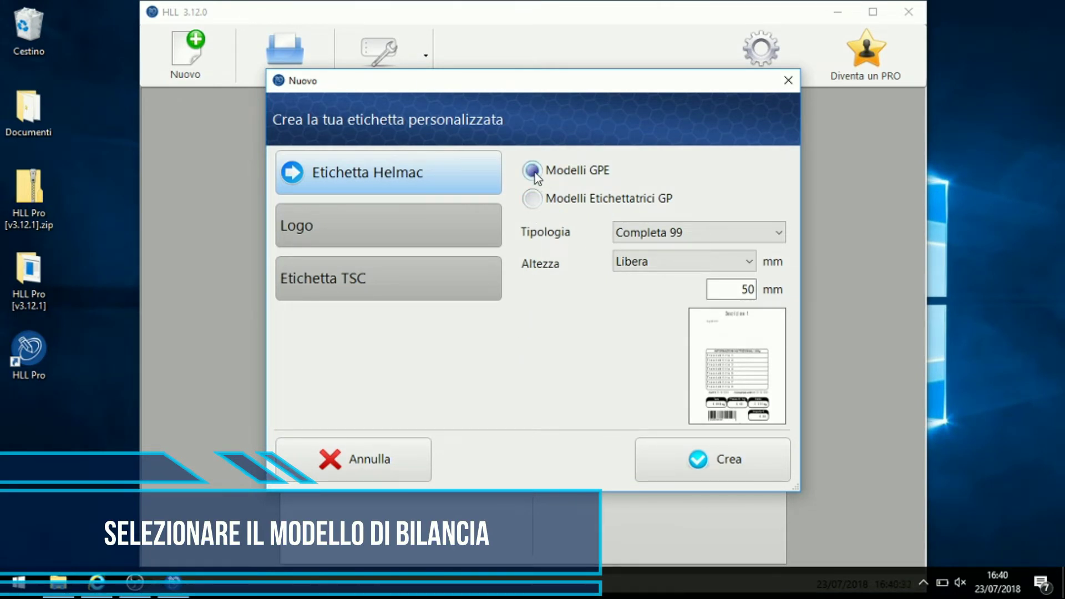
left_click(534, 200)
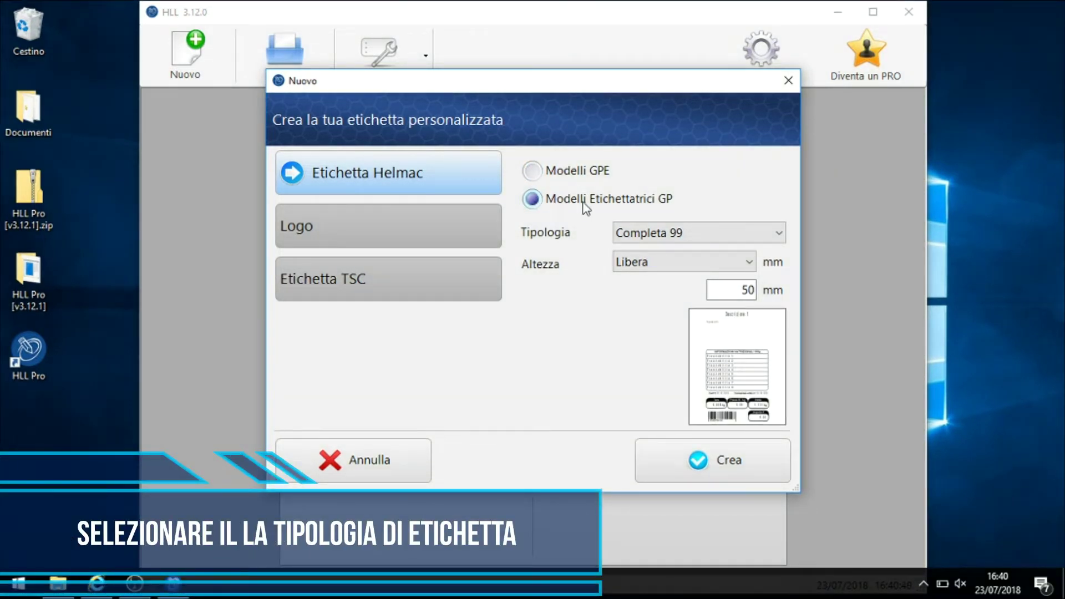
left_click(731, 233)
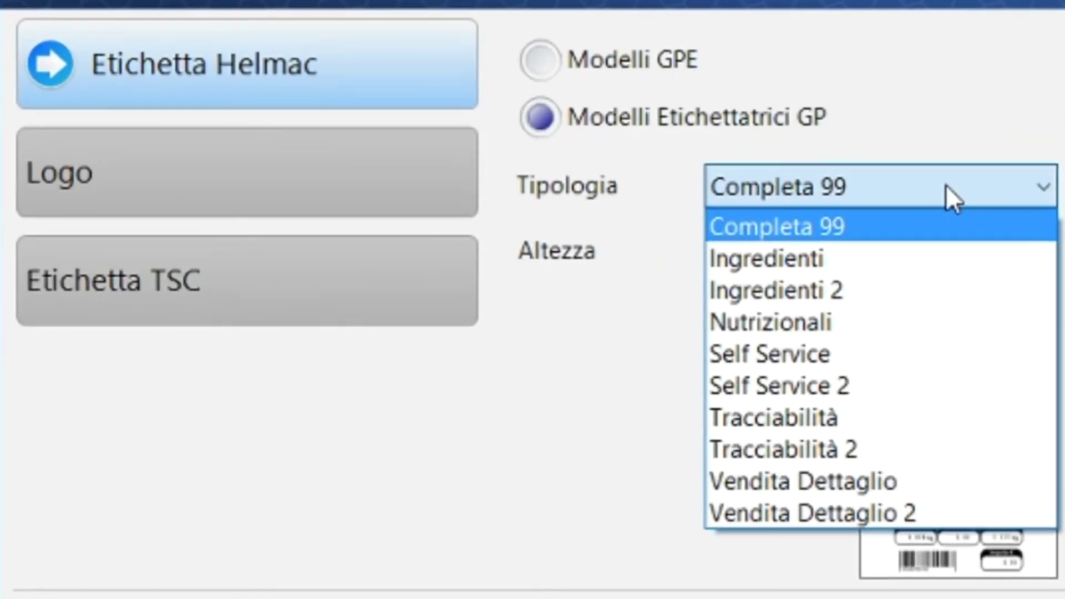
left_click(946, 185)
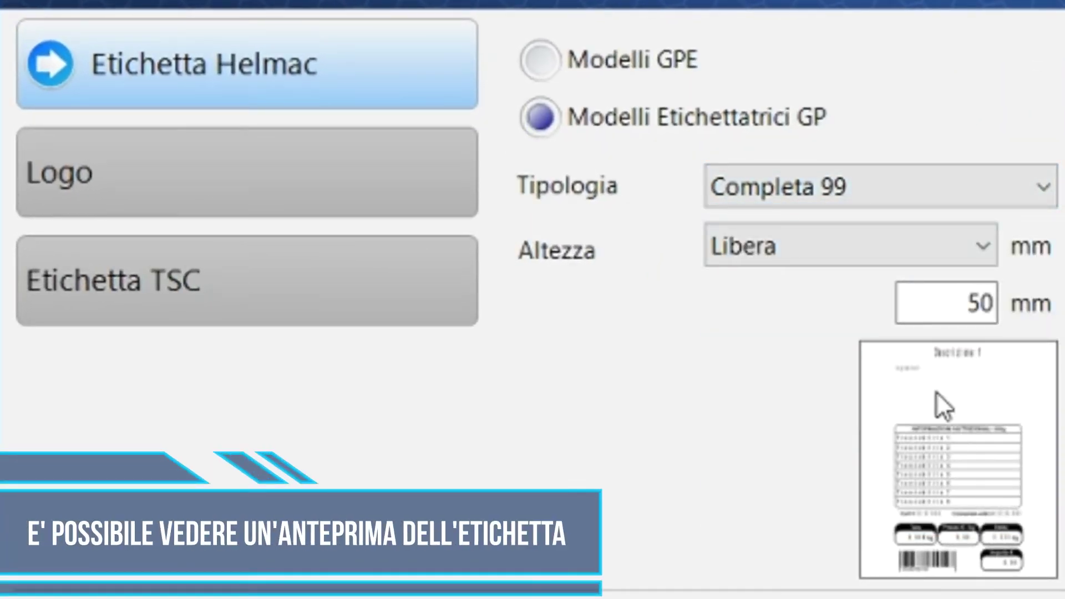
scroll(928, 172, "down", 1)
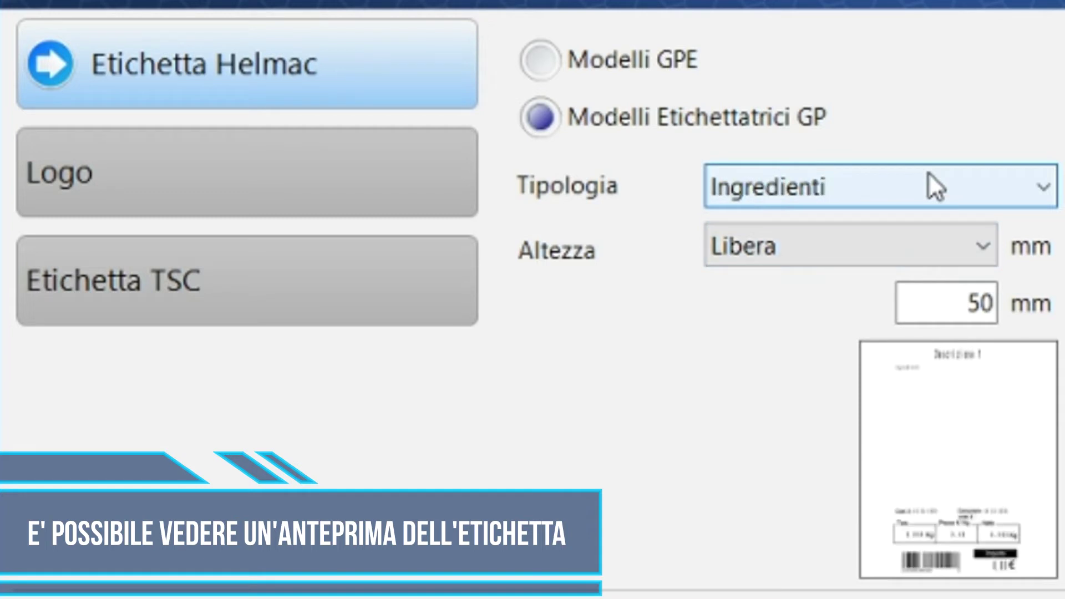
scroll(935, 186, "down", 1)
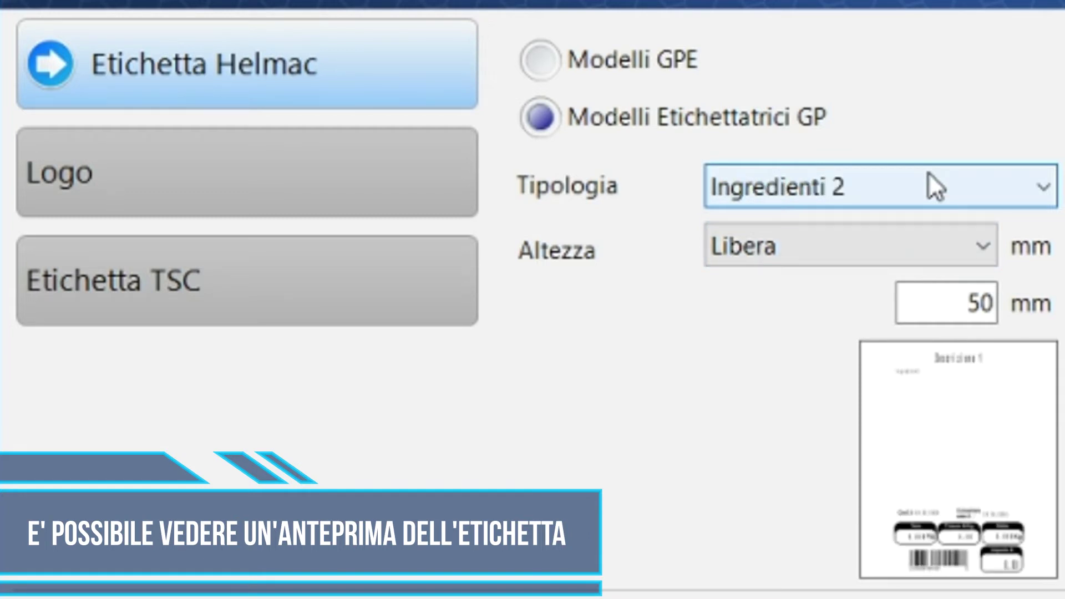
scroll(936, 186, "down", 1)
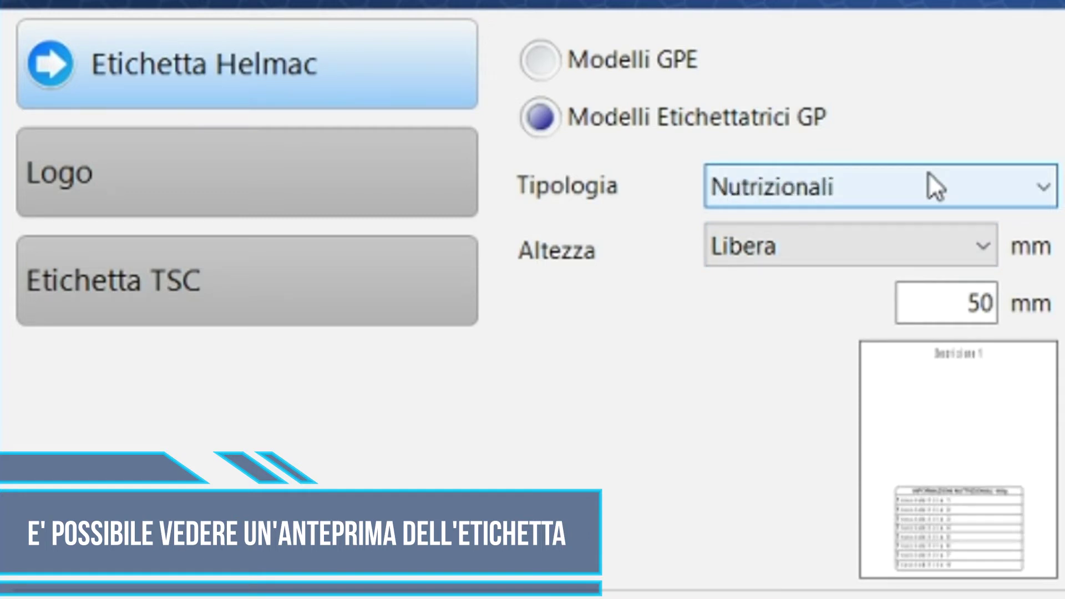
scroll(936, 186, "down", 1)
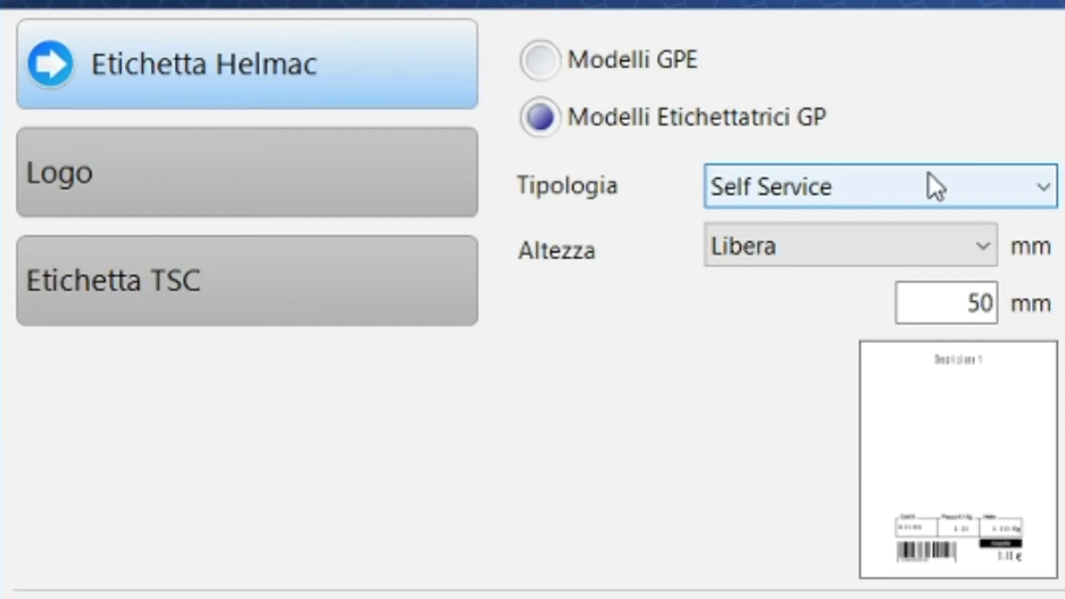
scroll(928, 172, "down", 1)
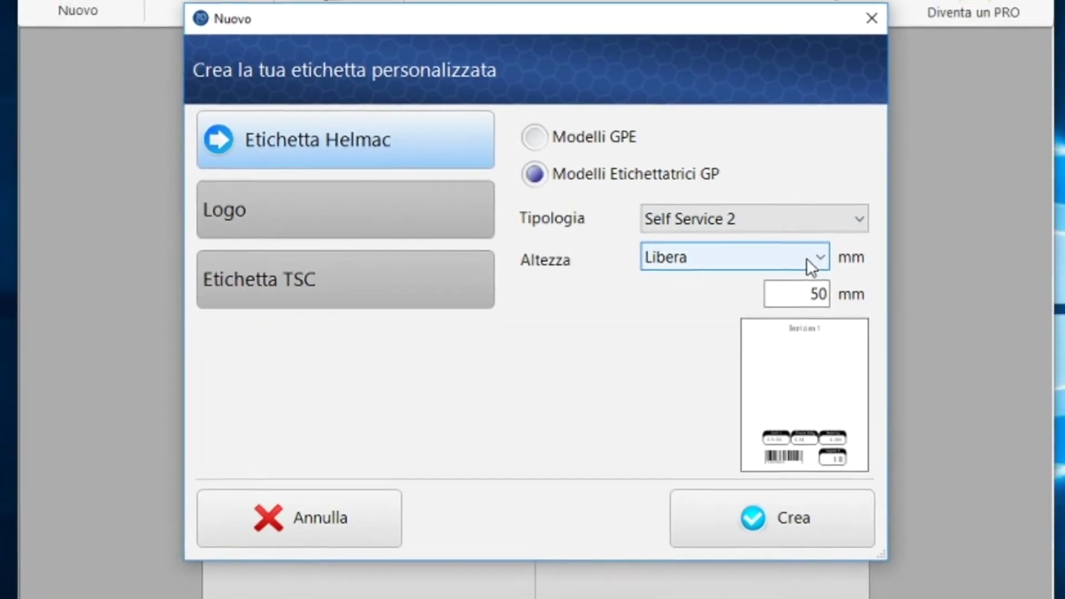
Set the label height to 70 mm and create the label, saving it as test in the Labels folder.
left_click(865, 257)
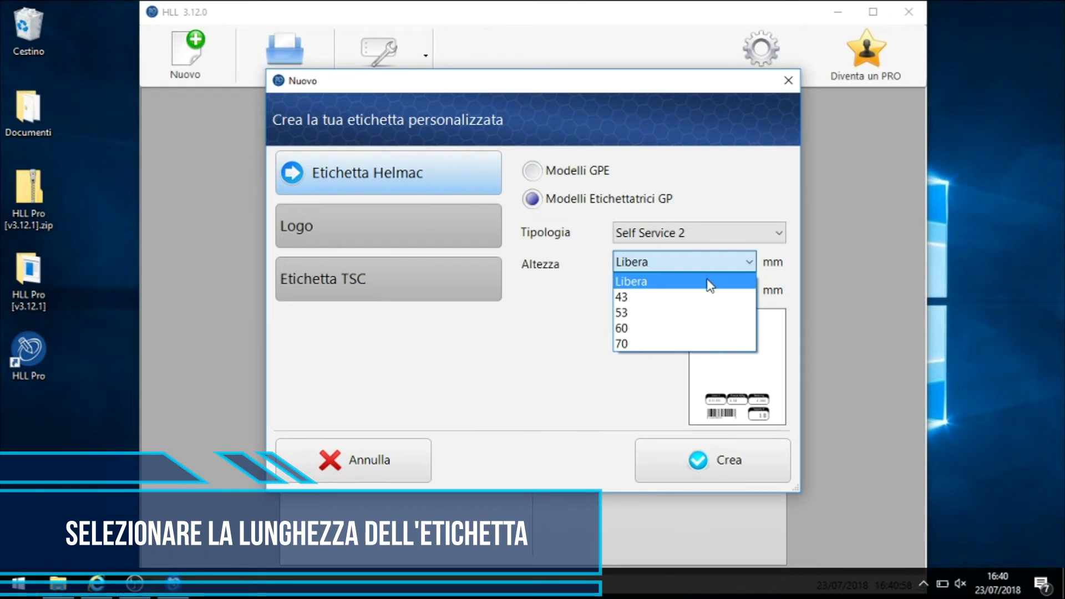
left_click(641, 344)
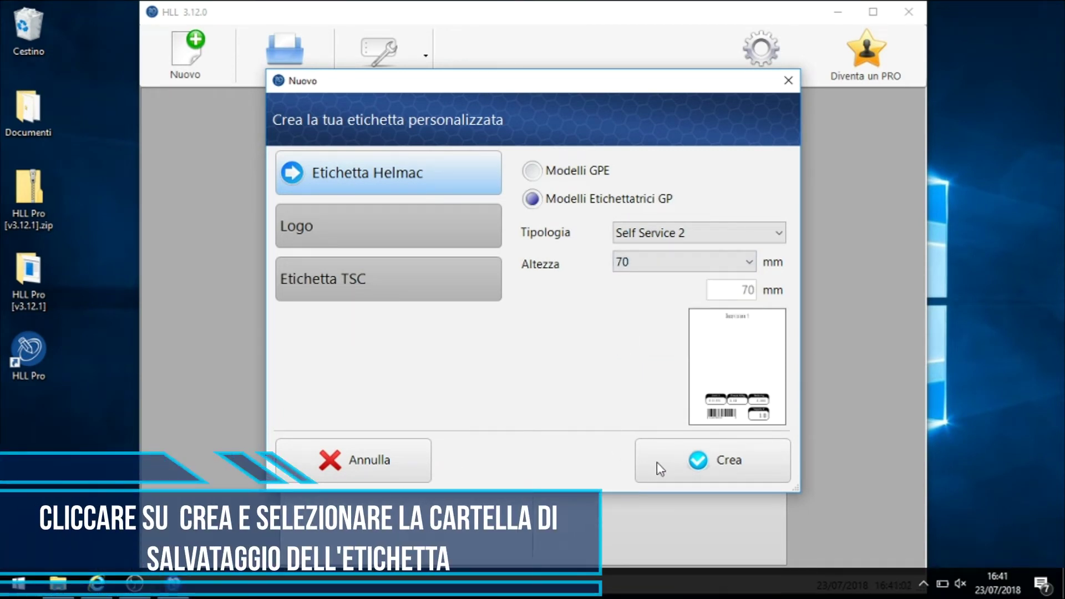
left_click(722, 463)
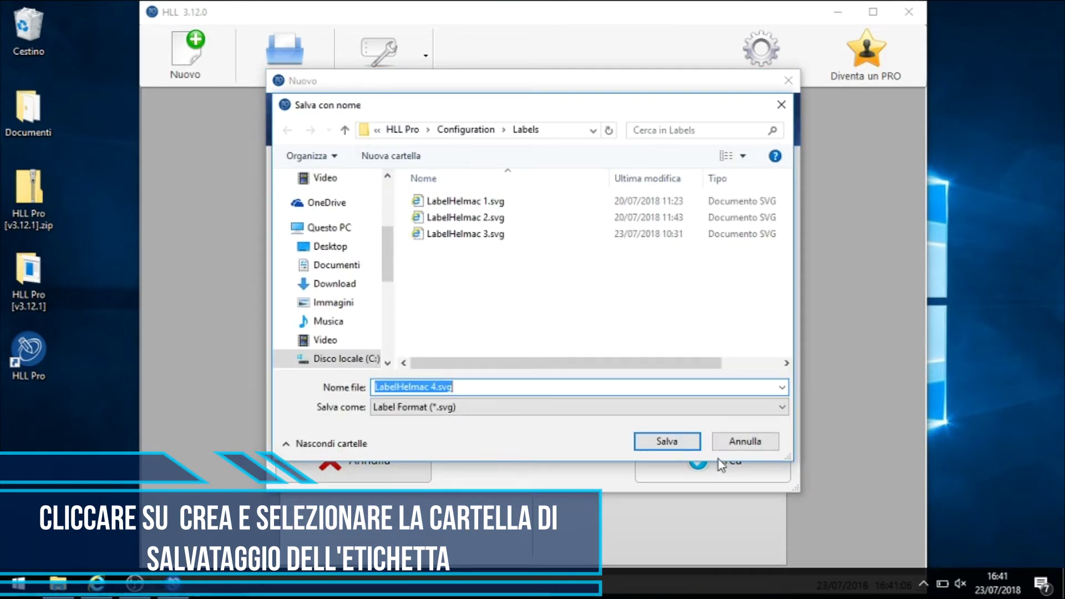
type("test")
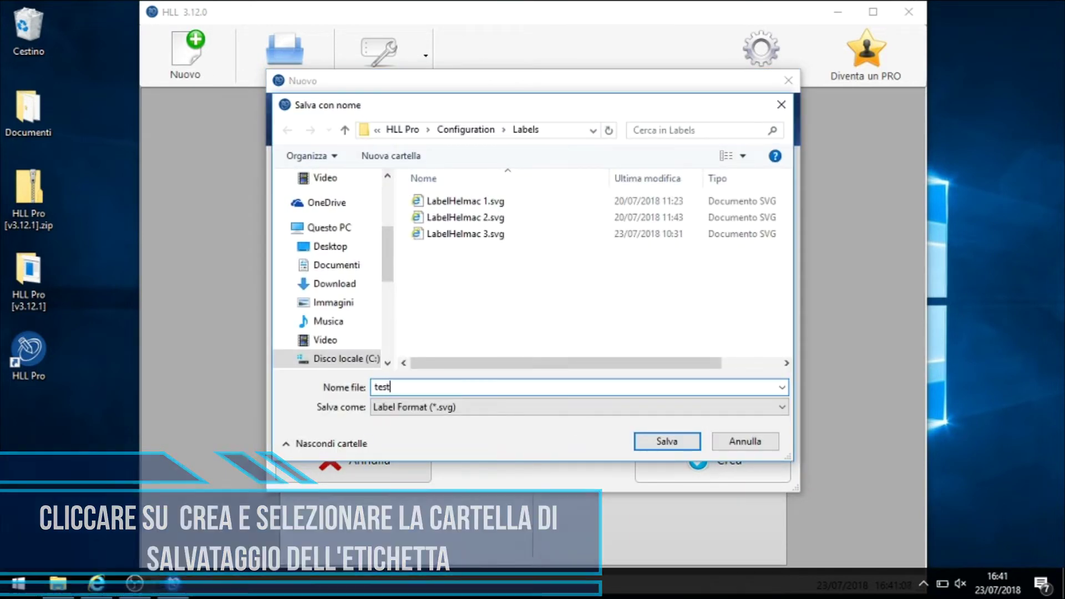
key("Return")
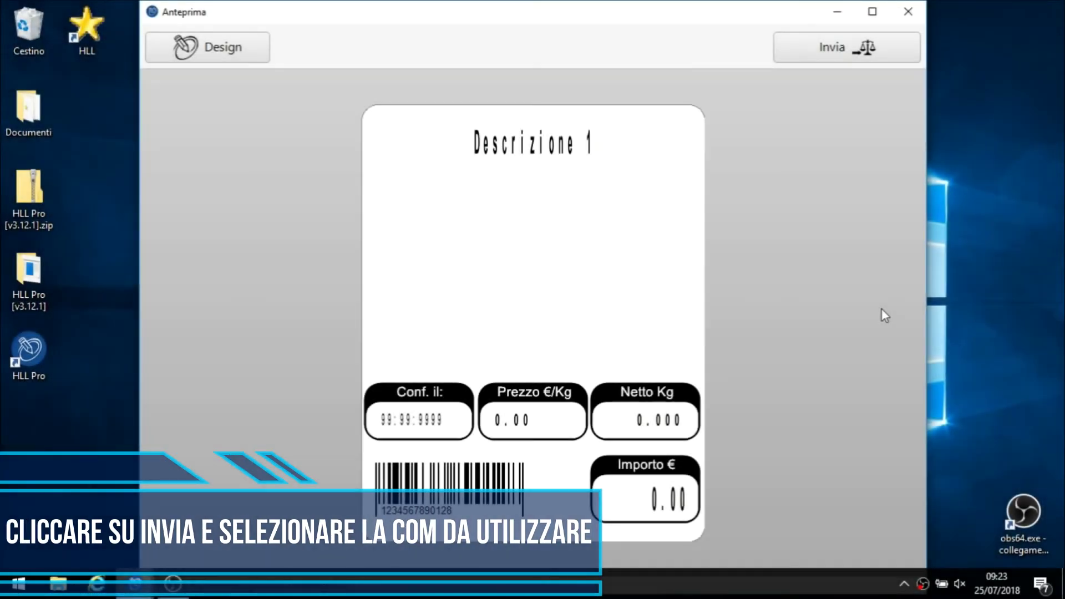
Open the label upload to the scale and save the scale connection as COM using port COM11.
left_click(817, 59)
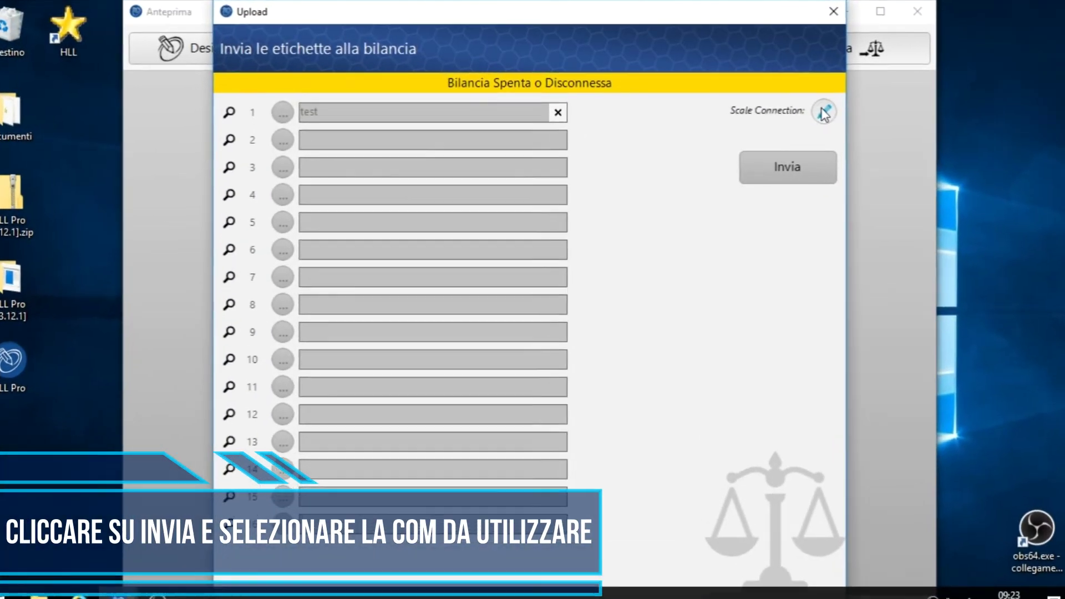
left_click(824, 112)
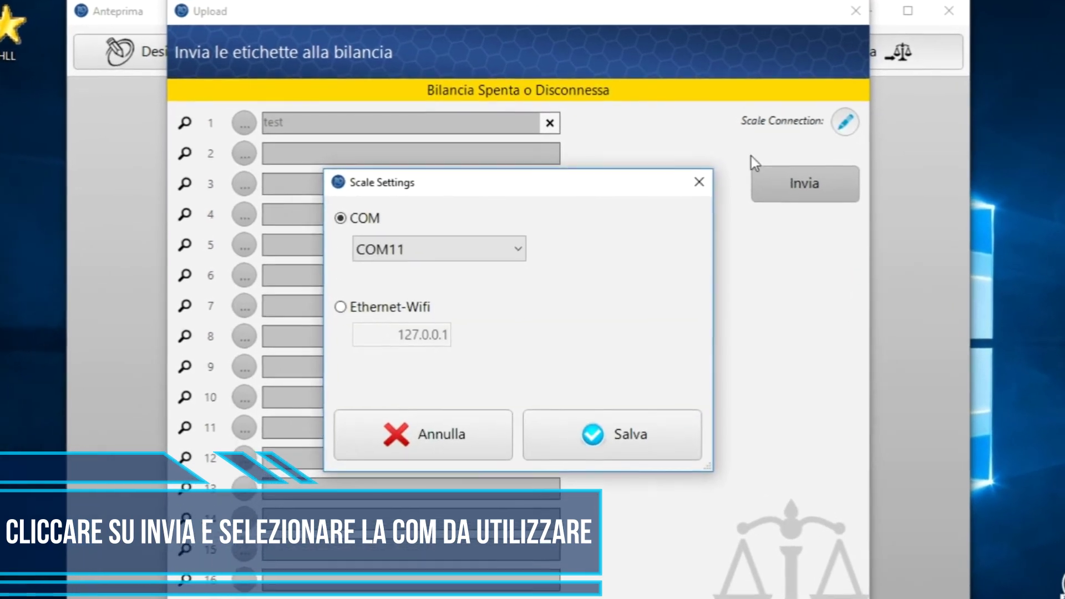
left_click(518, 250)
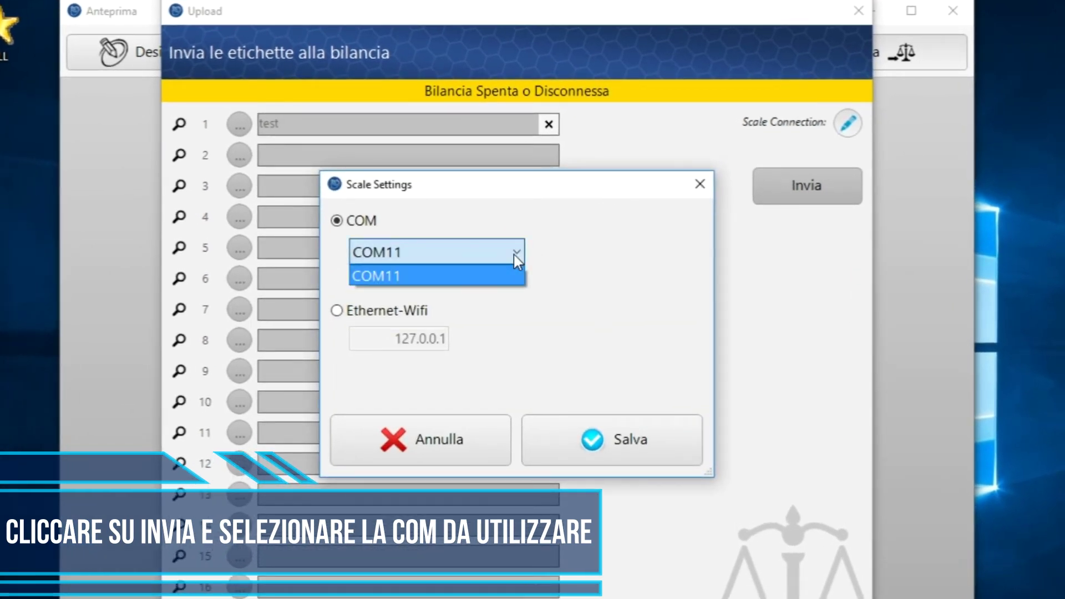
left_click(512, 254)
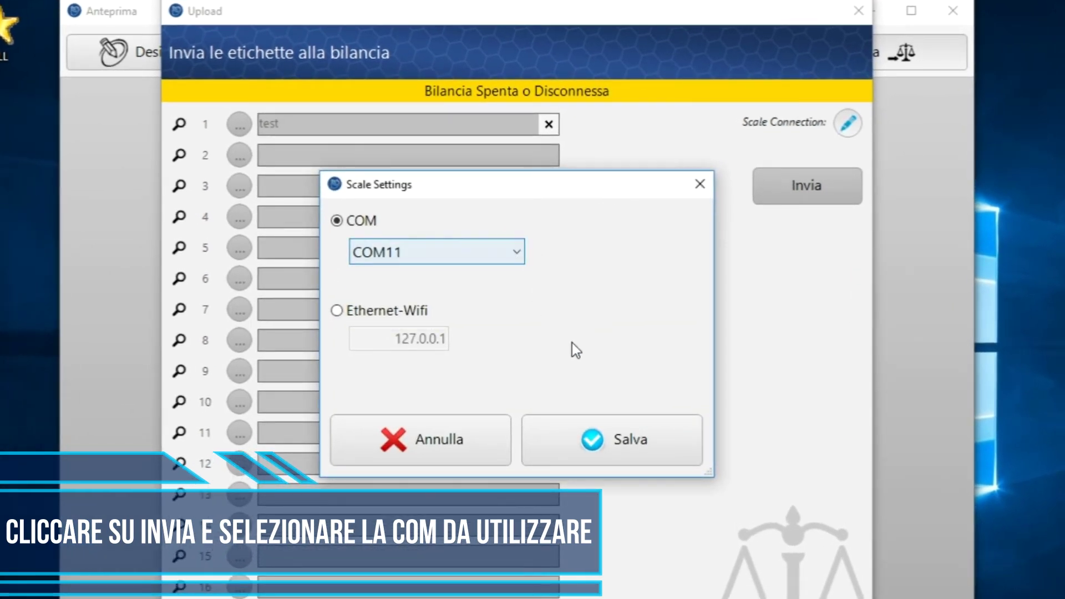
left_click(611, 441)
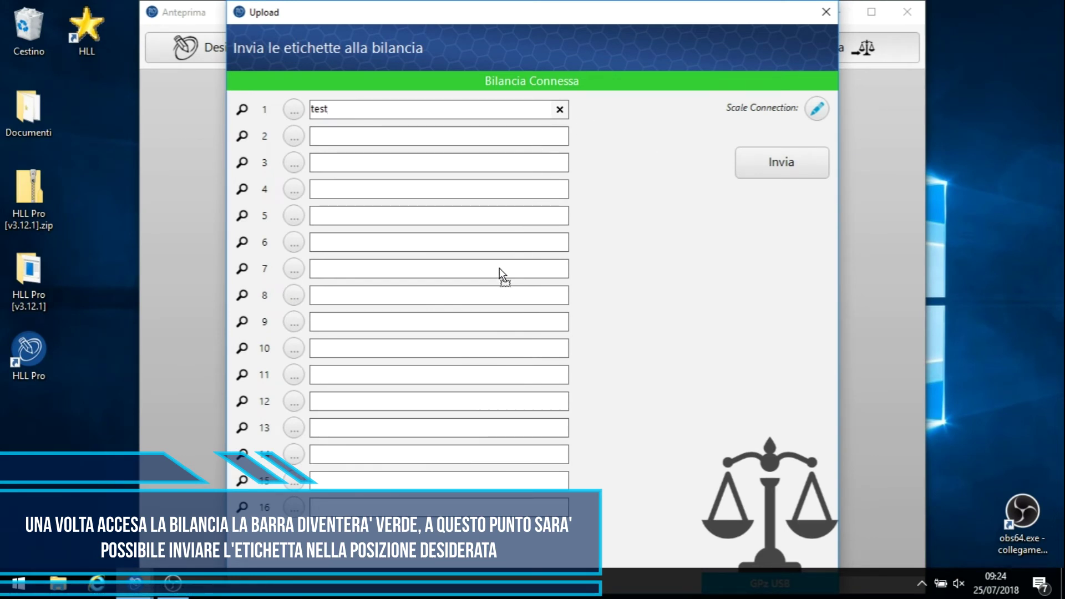
Move the test label from position 1 to position 11 and send it to the scale.
left_click_drag(442, 374, 442, 378)
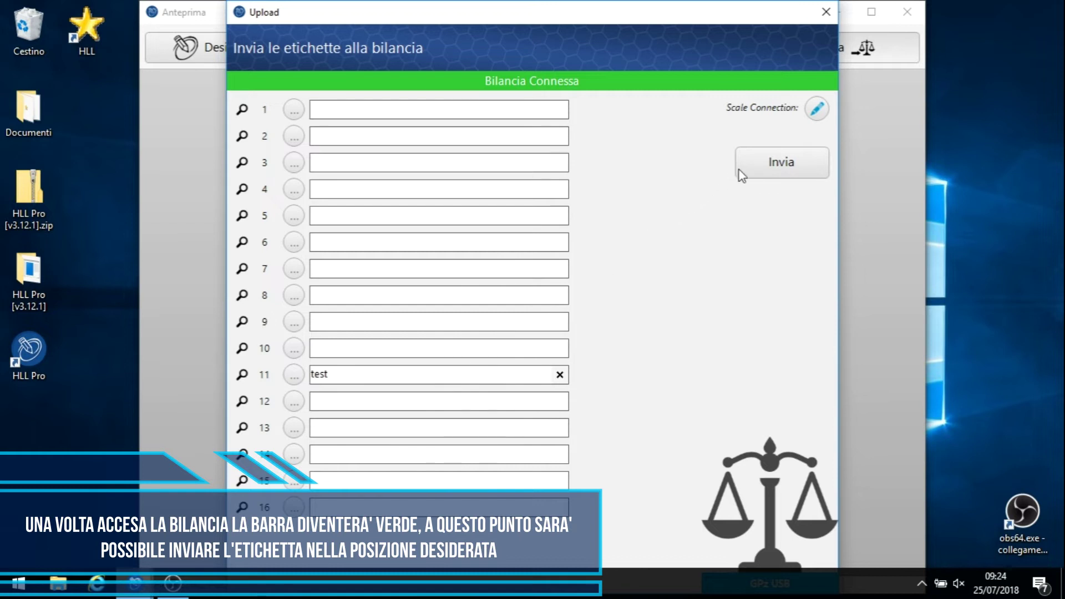
left_click(761, 160)
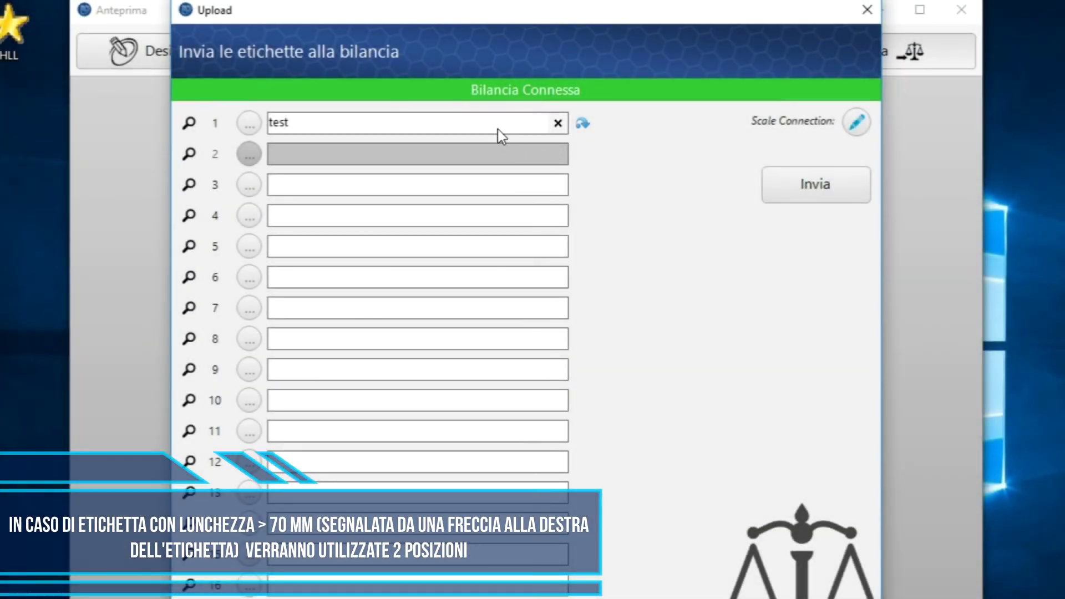
Move the two-position test label from position 1 to position 5 and send it to the scale.
left_click_drag(498, 129, 508, 254)
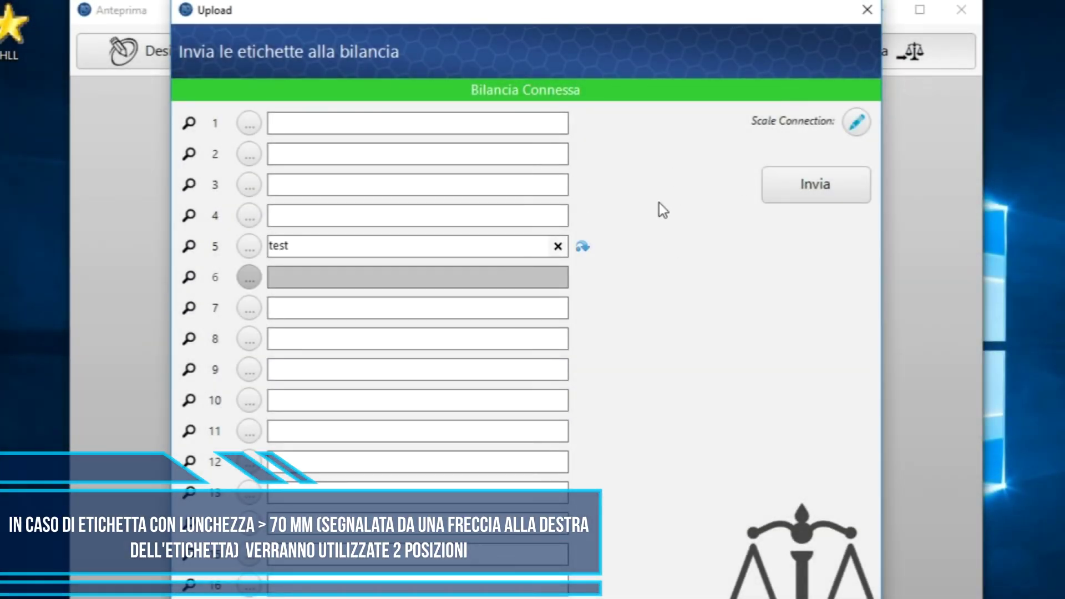
left_click(781, 188)
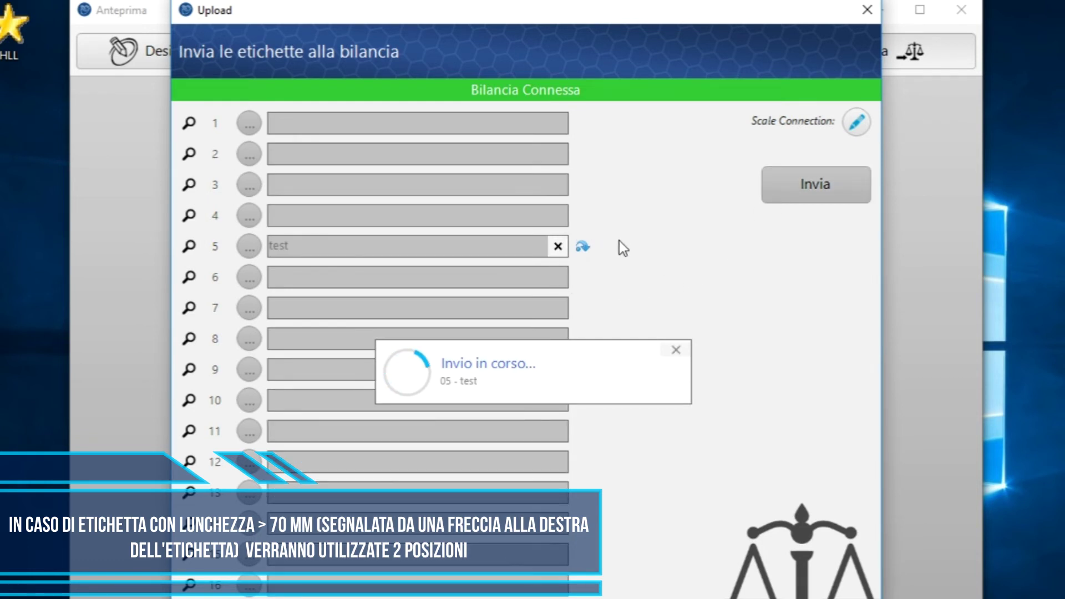